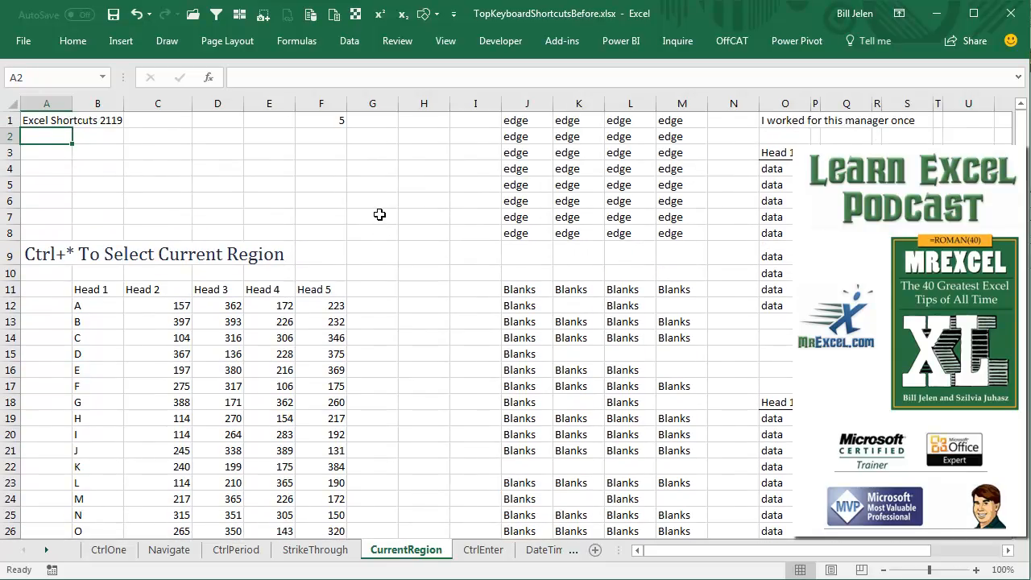
scroll(379, 215, down, 1)
scroll(379, 214, down, 1)
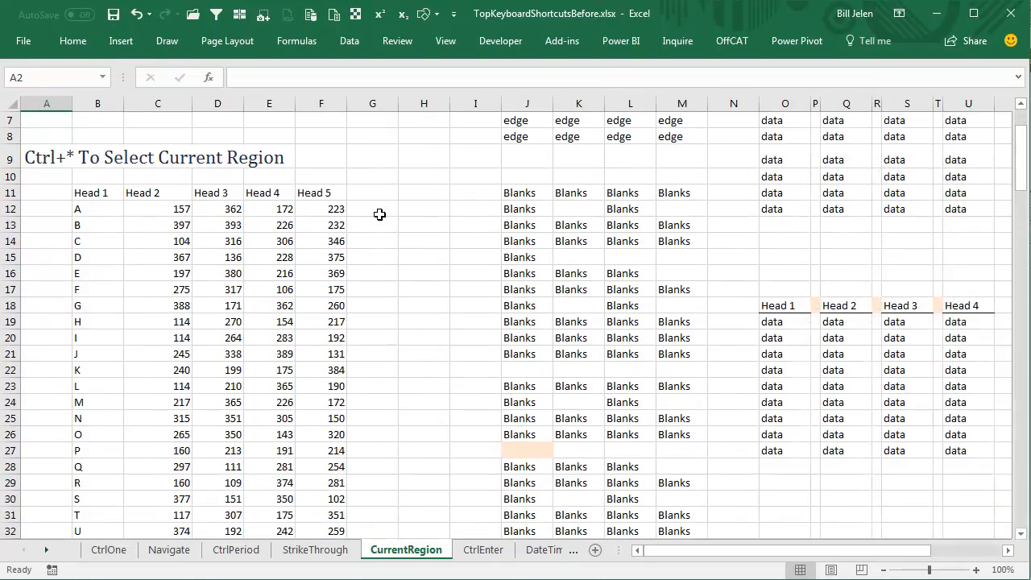
From cell B12, select the surrounding Head 1–Head 5 table with Ctrl+*
click(89, 211)
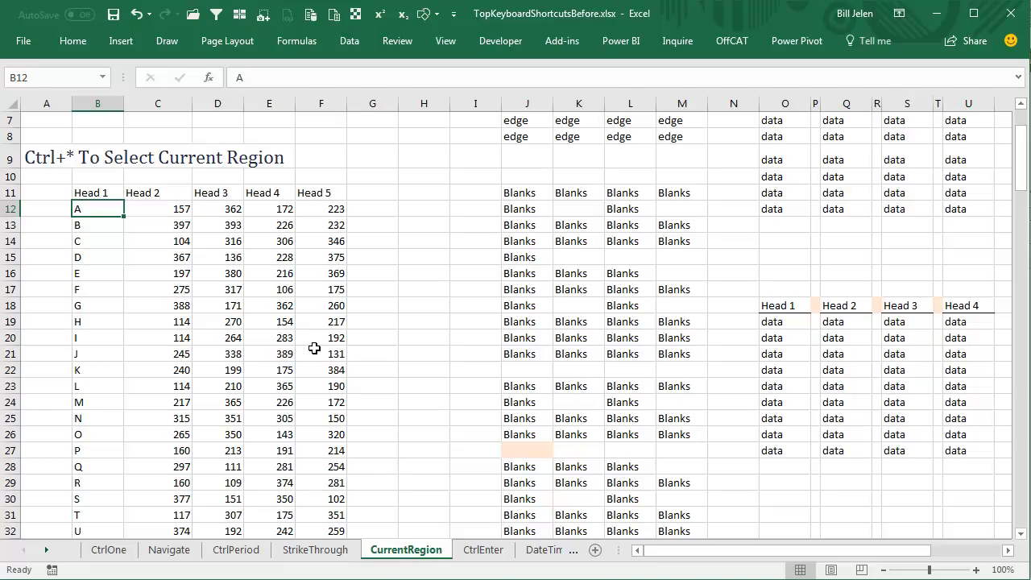
key(ctrl+shift+8)
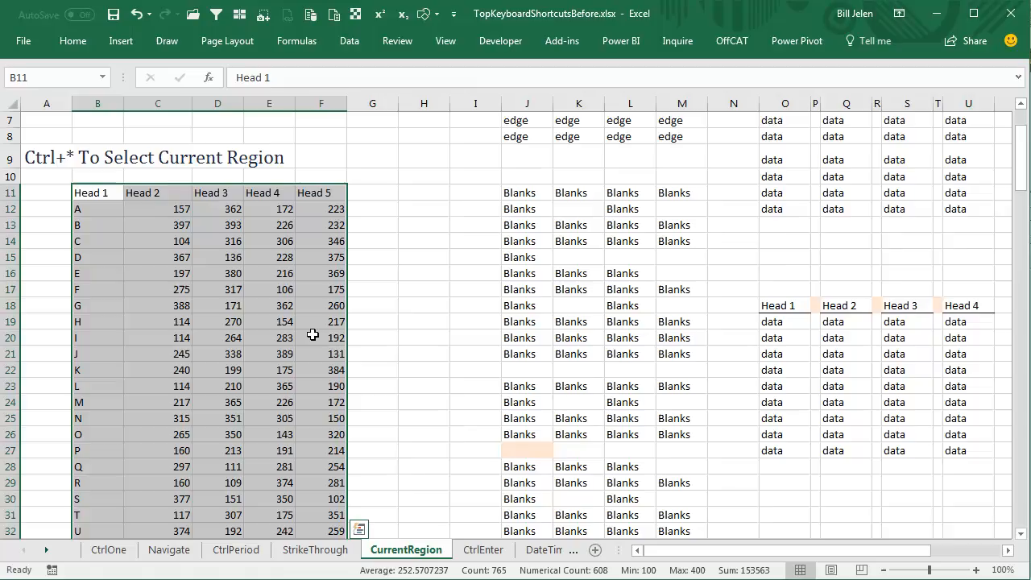
scroll(308, 335, down, 4)
scroll(309, 335, down, 4)
scroll(308, 335, down, 3)
scroll(309, 336, down, 5)
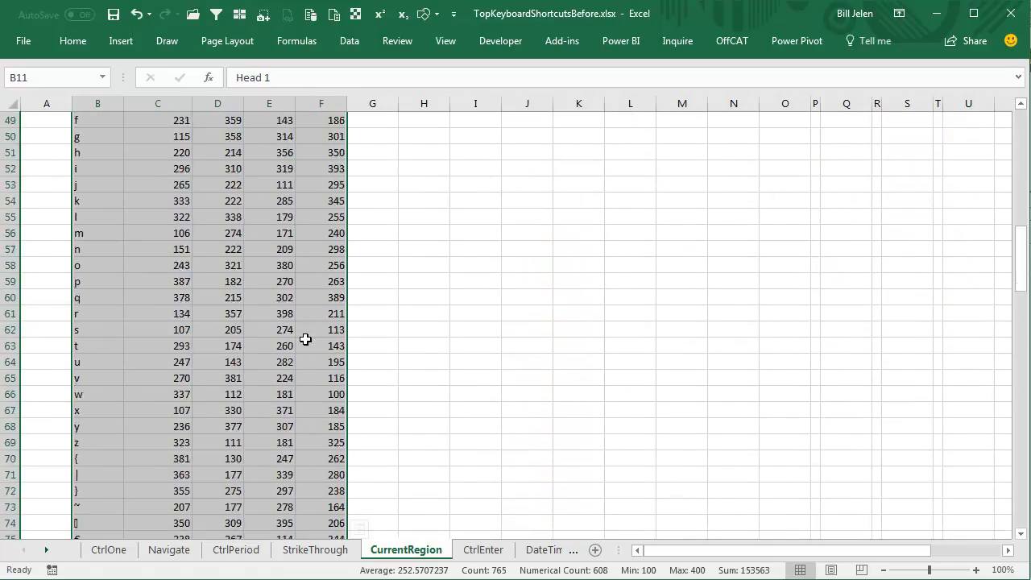
scroll(308, 335, down, 5)
scroll(308, 335, down, 5)
scroll(306, 338, down, 4)
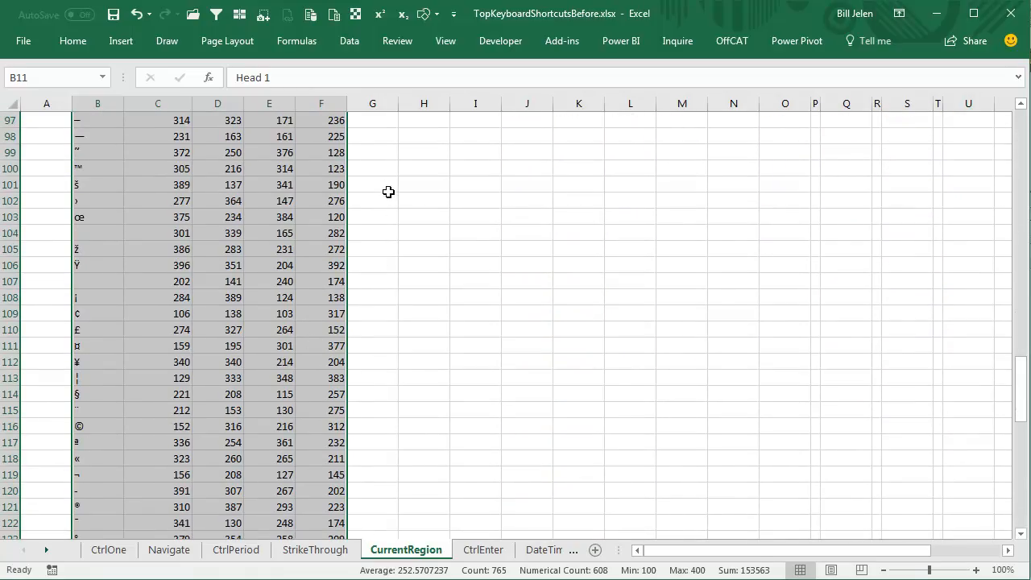
scroll(363, 329, up, 4)
scroll(338, 329, up, 5)
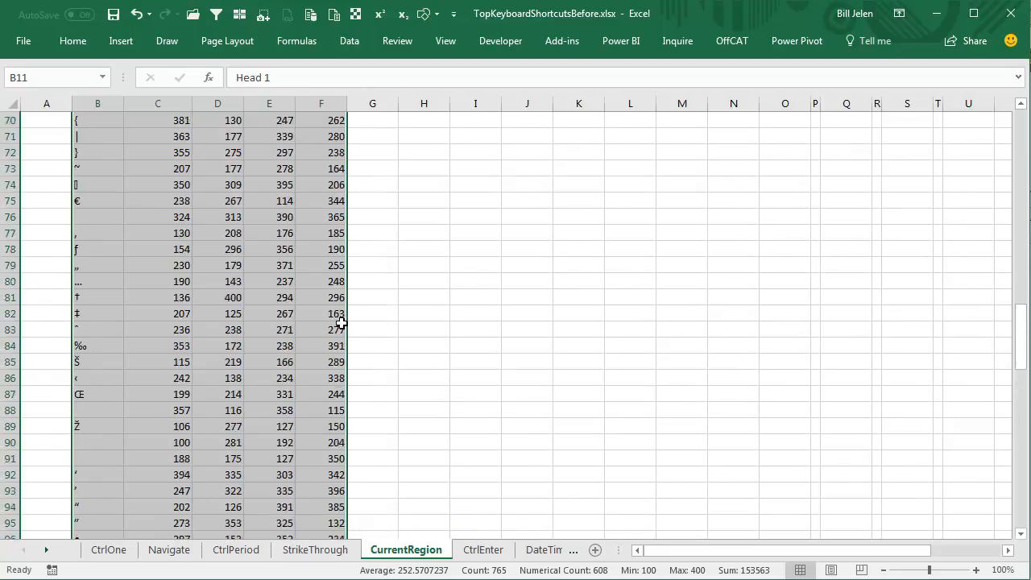
scroll(336, 330, up, 6)
scroll(336, 330, up, 5)
scroll(336, 330, up, 5)
scroll(336, 330, up, 5)
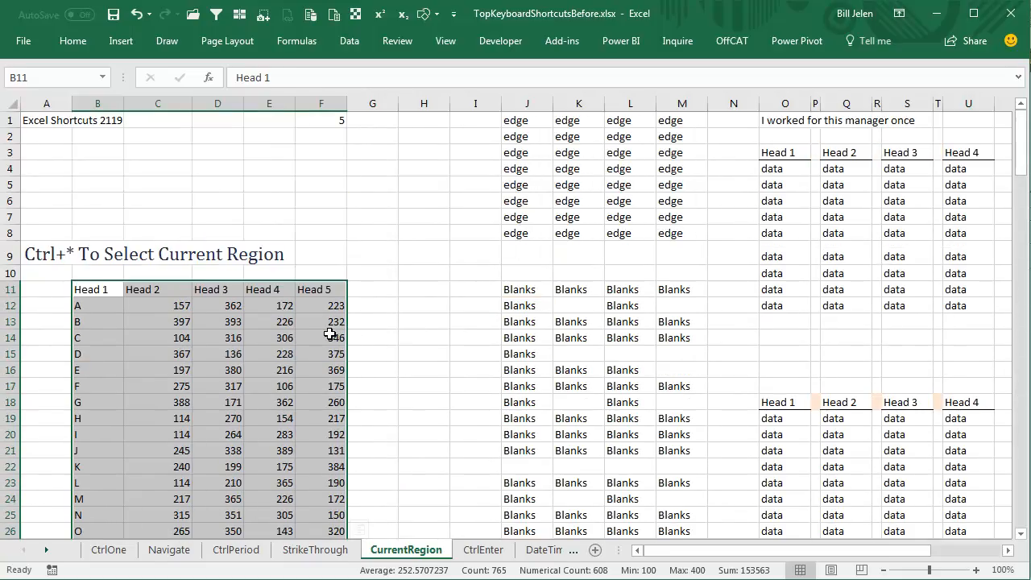
Select the edge block from K5, then the Blanks region around J11, each with Ctrl+*
click(579, 185)
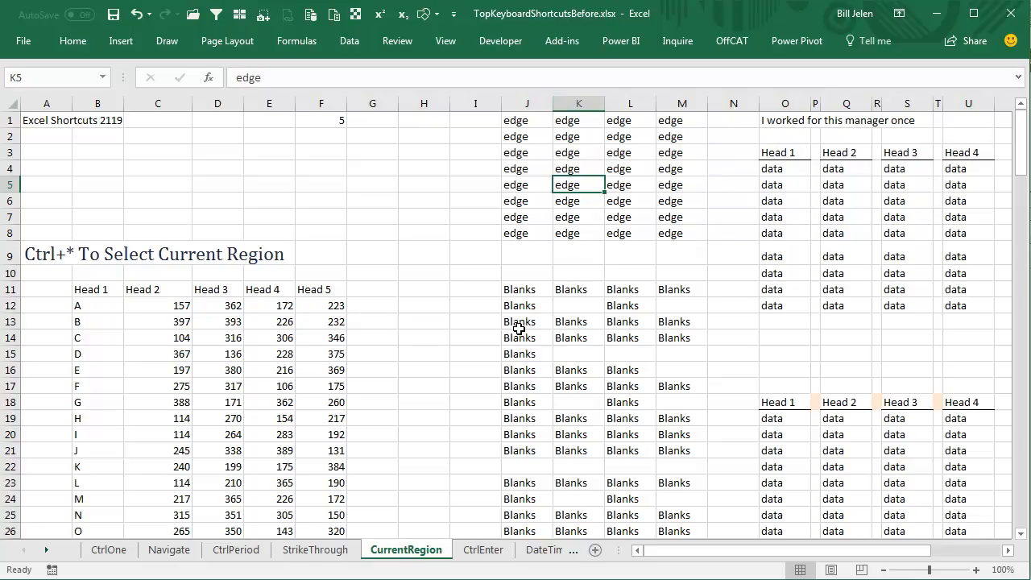
key(ctrl+shift+8)
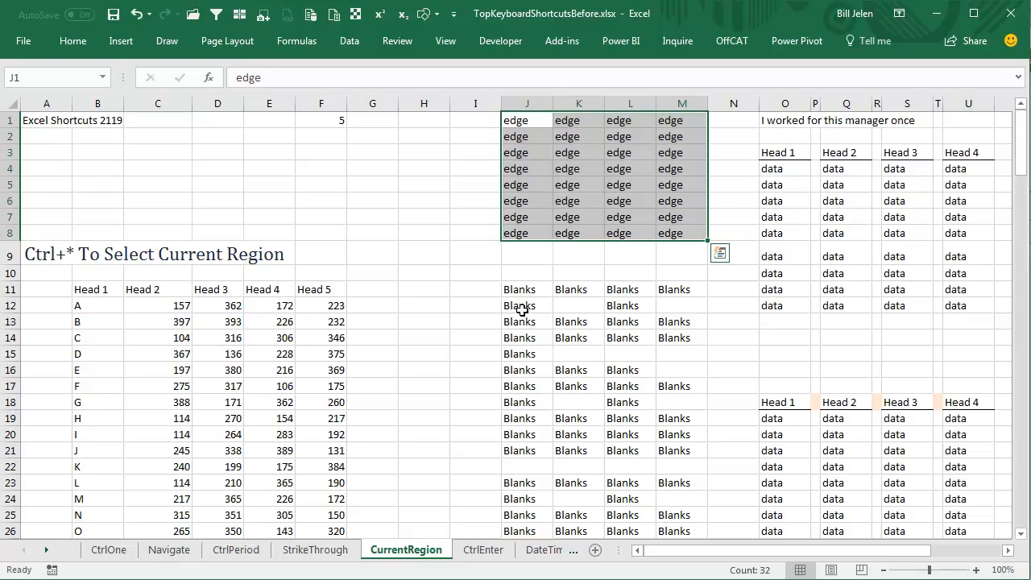
click(522, 291)
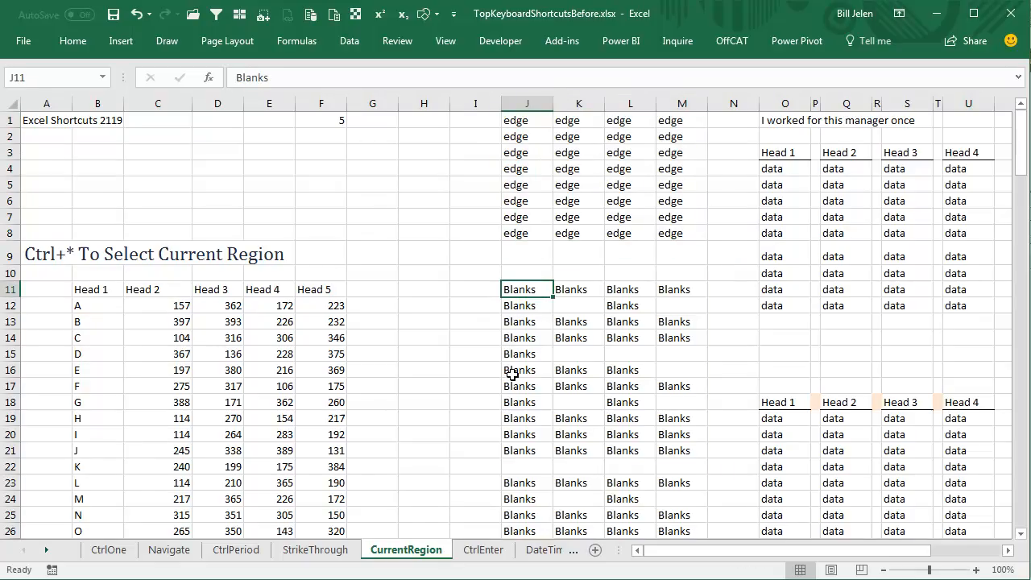
key(ctrl+shift+8)
scroll(516, 371, down, 3)
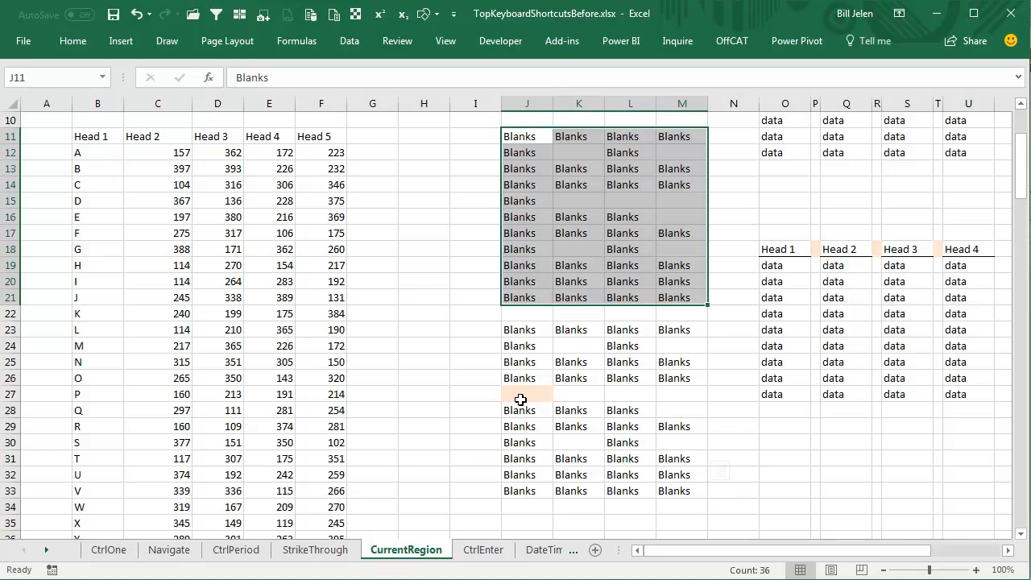
Select the lower Blanks block around J23 as its own region
click(522, 330)
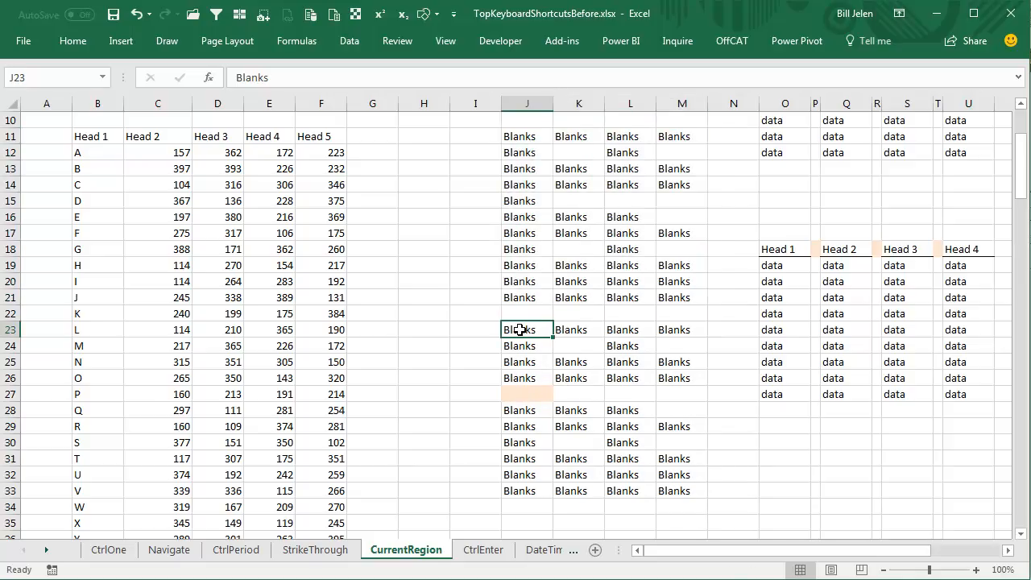
key(ctrl+a)
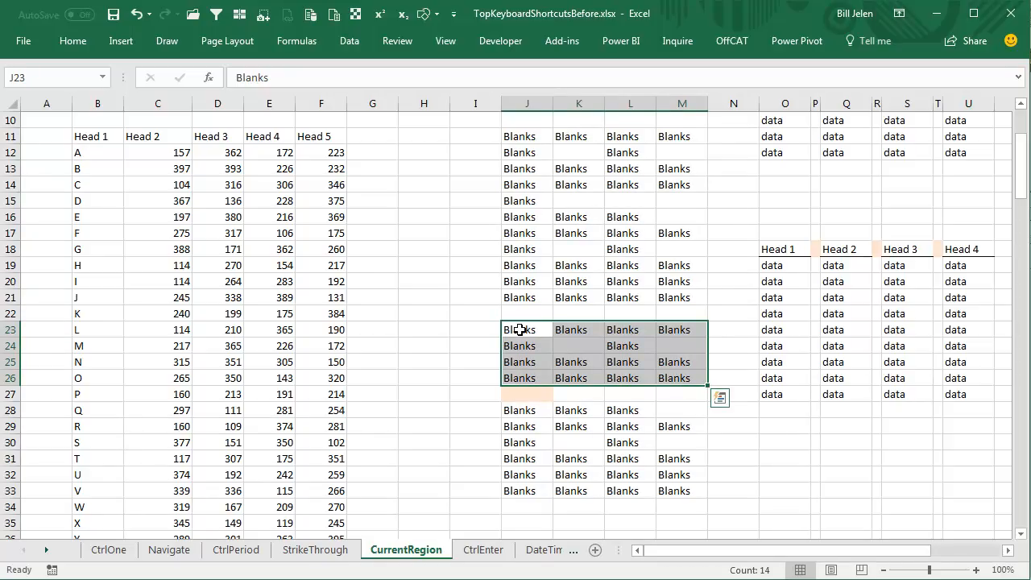
scroll(838, 365, up, 3)
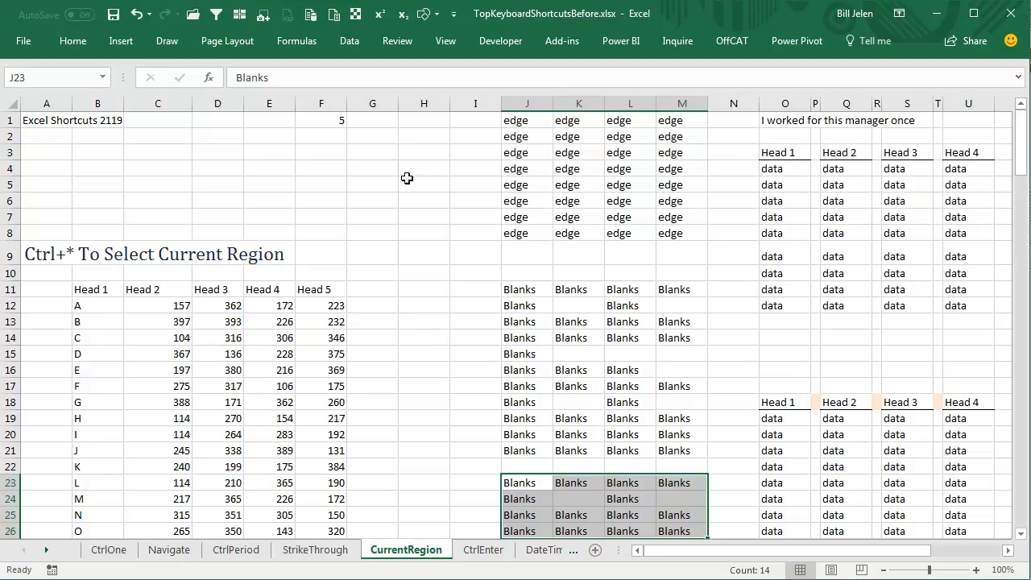
Enter the heading Head 1 in cell E3 and reselect it
click(275, 155)
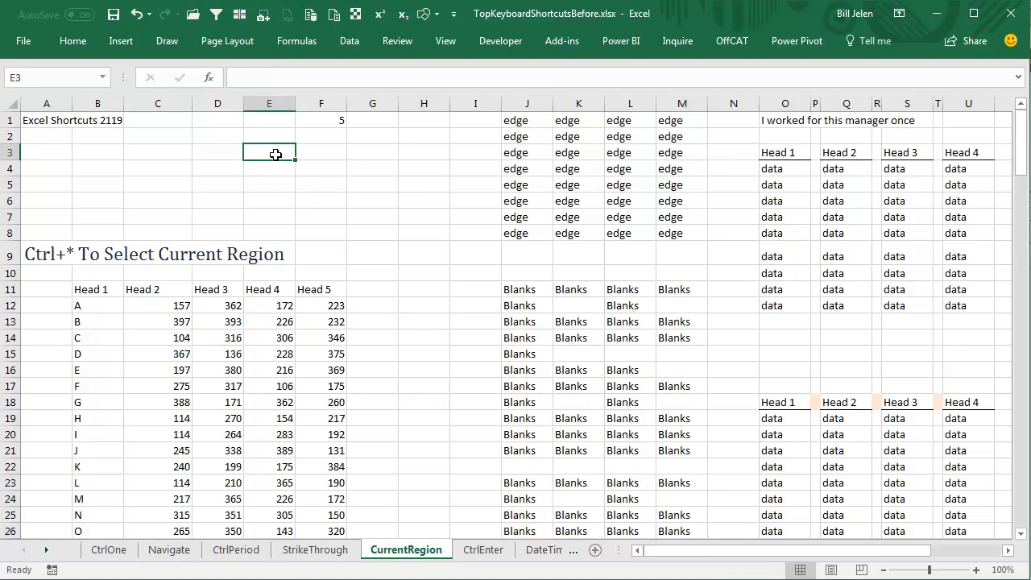
text(Head 1)
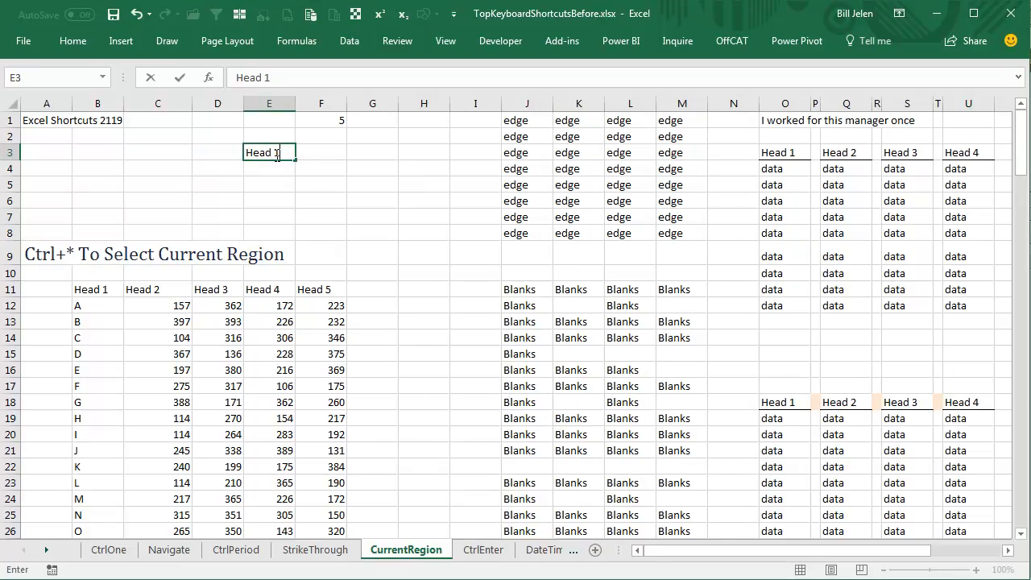
key(Return)
click(276, 155)
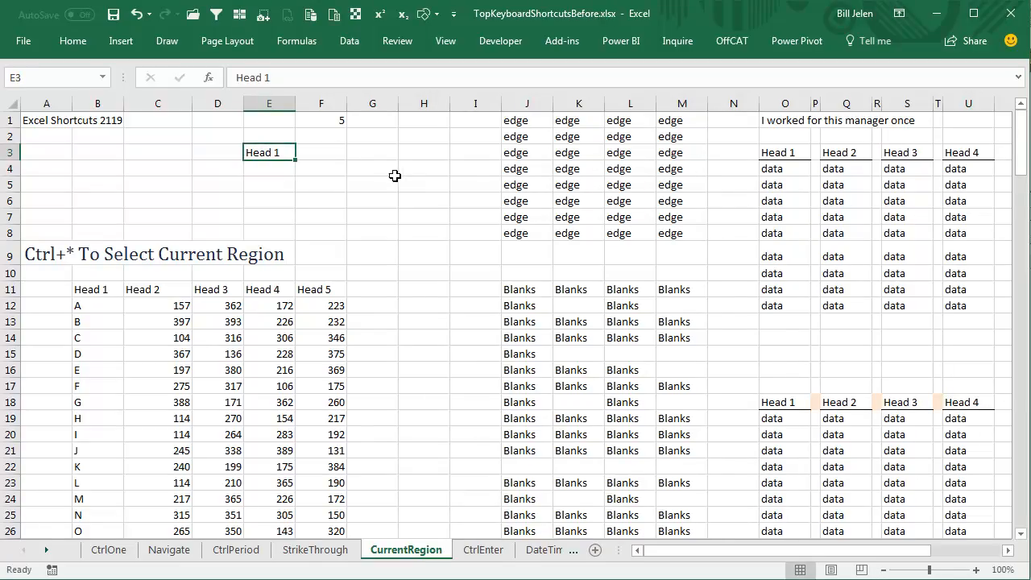
Give E3 a single underline through the Format Cells Font settings
key(ctrl+shift+f)
click(434, 278)
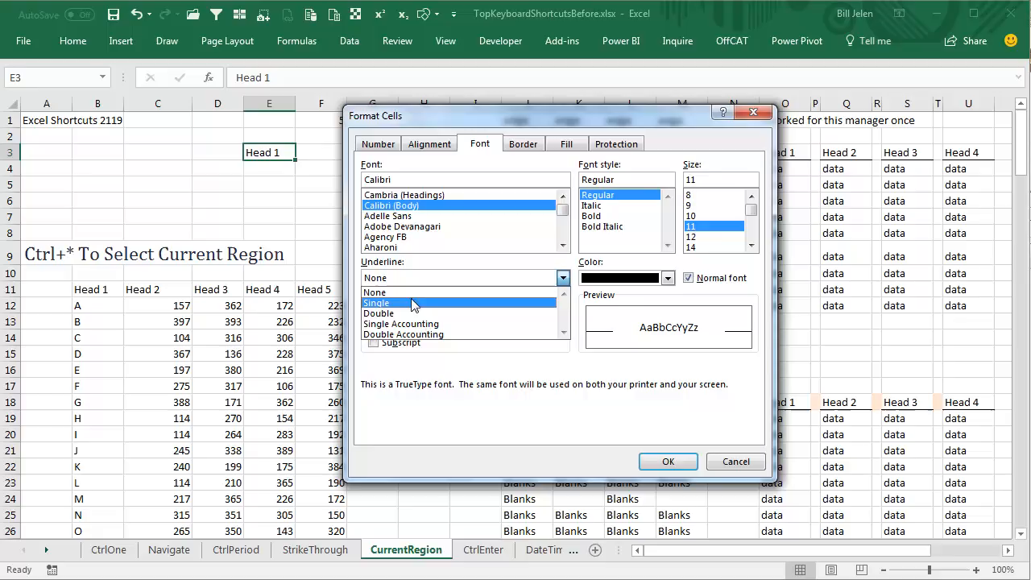
click(415, 306)
click(669, 463)
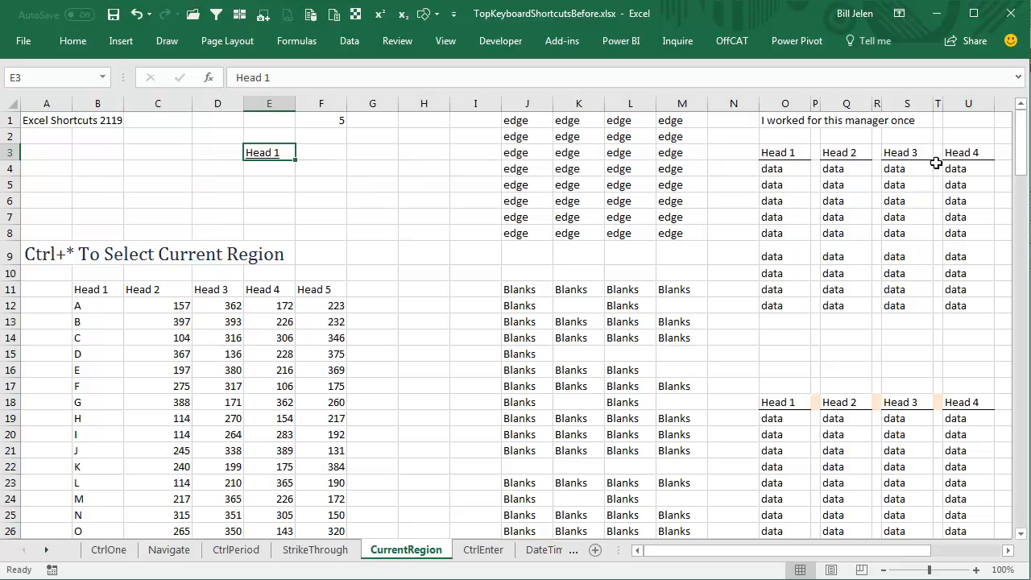
Apply a bottom border to the top edge row J1:M1, then move into the edge block
drag(522, 122, 677, 121)
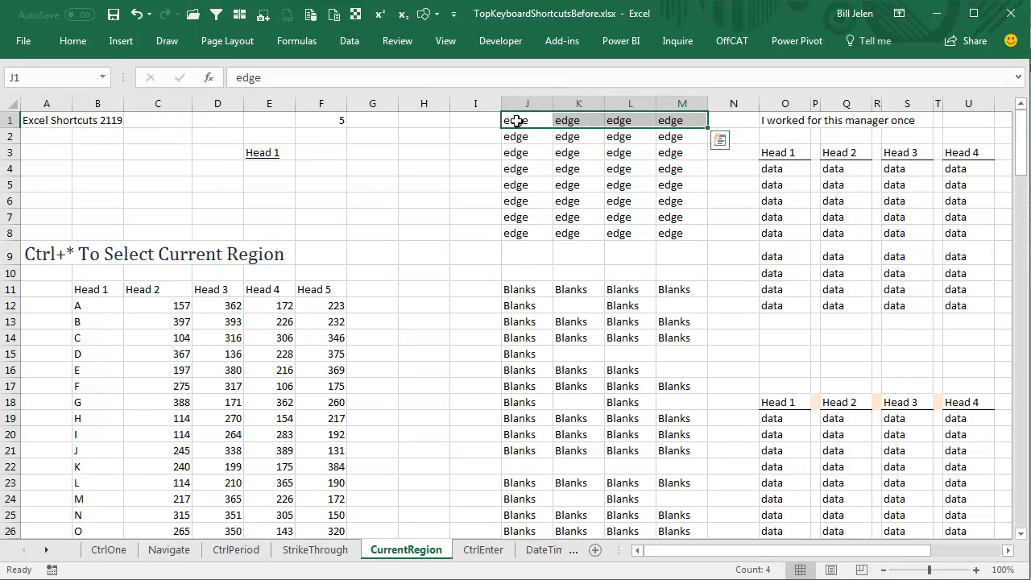
click(72, 41)
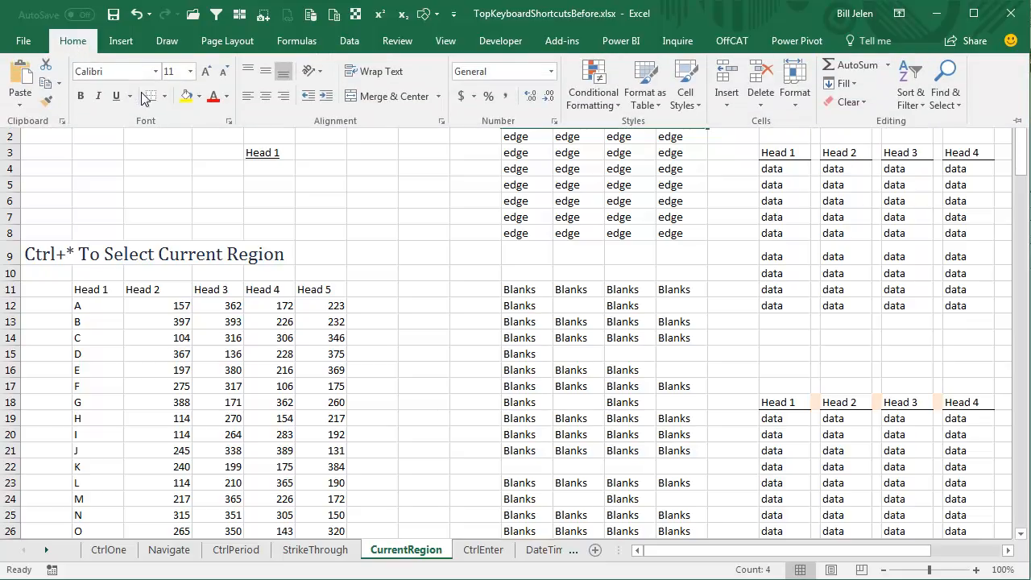
click(152, 97)
drag(523, 194, 617, 194)
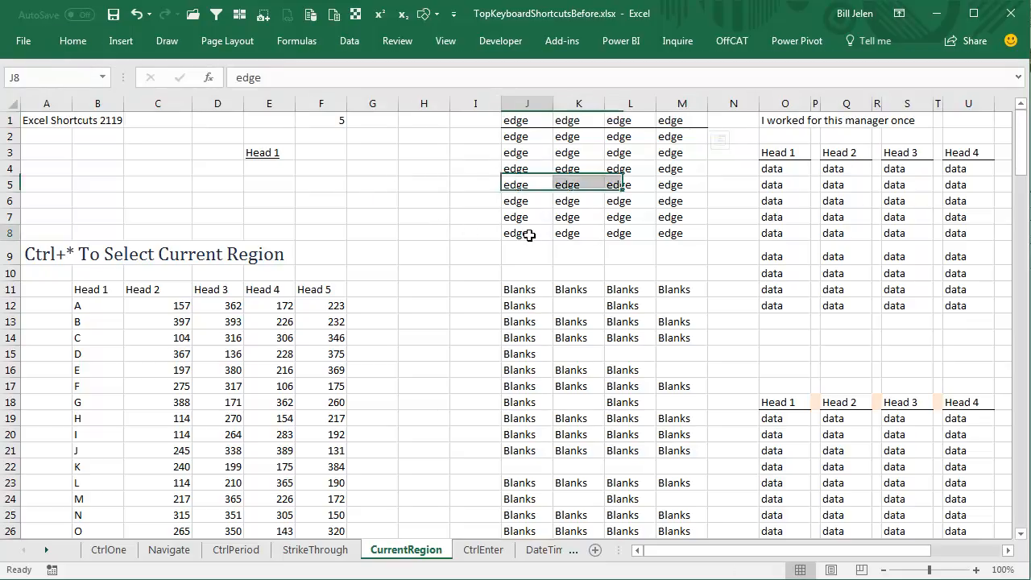
click(529, 235)
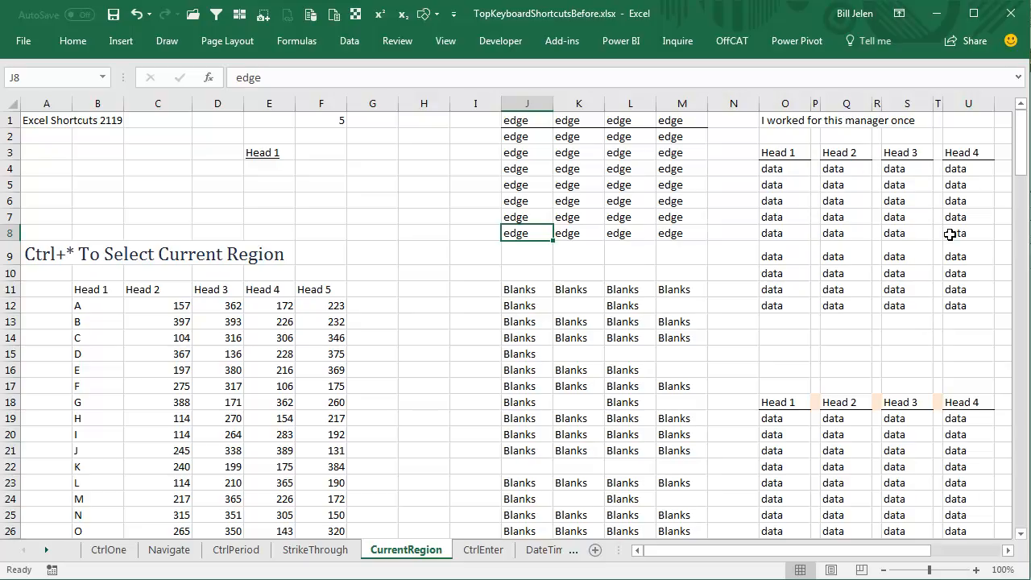
Select the current region around data cell O4 in the upper table
click(775, 171)
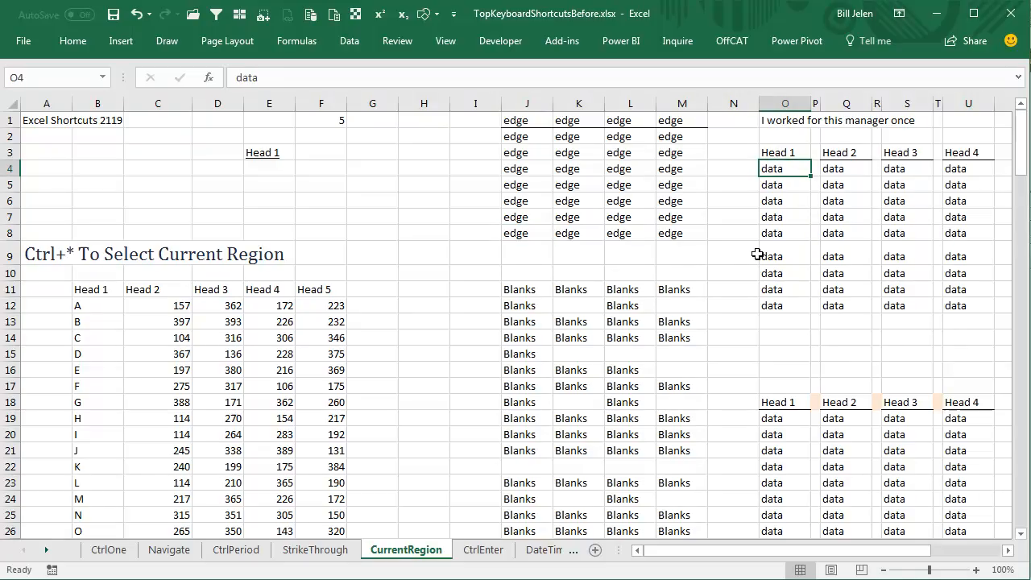
key(ctrl+shift+8)
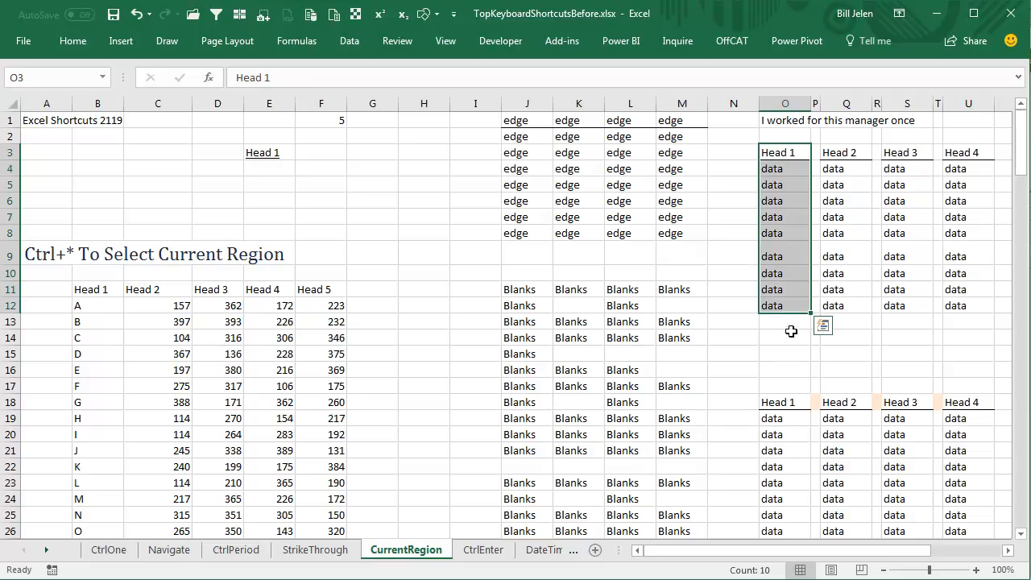
scroll(793, 352, down, 2)
scroll(794, 352, down, 1)
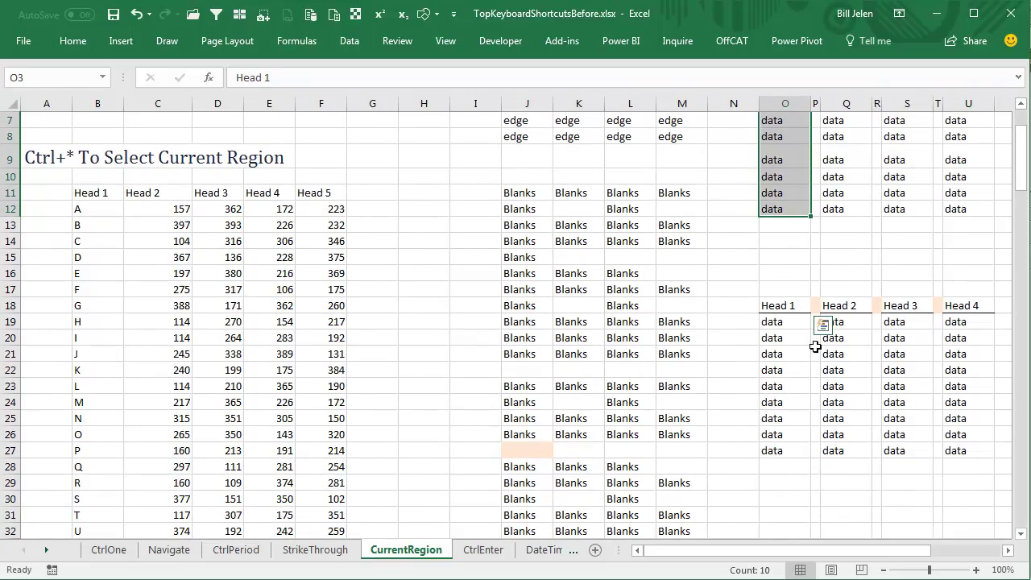
Move to the lower Head 1 heading and select the whole lower table O18:U27
click(816, 305)
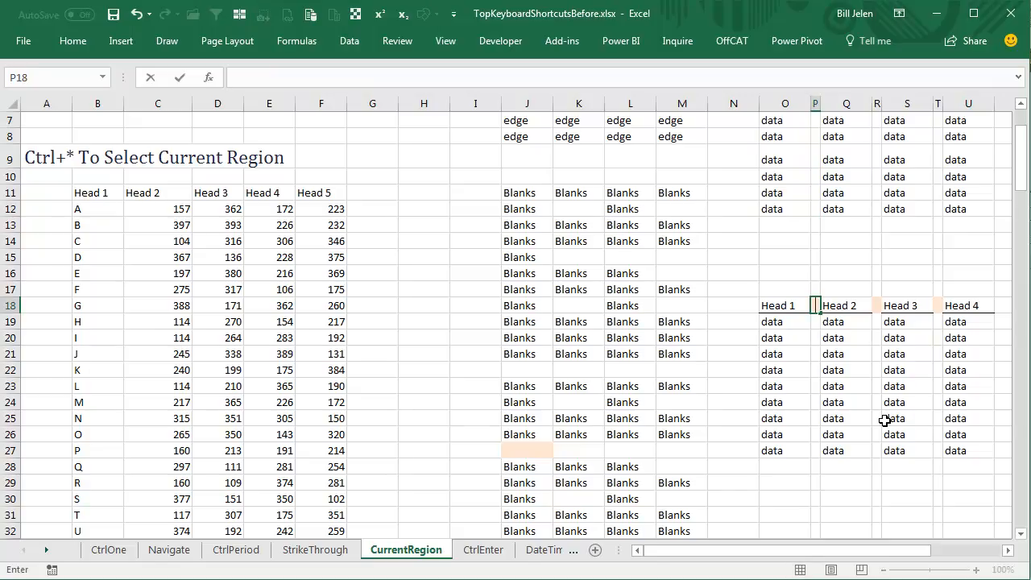
key(Right)
key(Right)
key(Right)
key(Right)
key(Right)
key(Left)
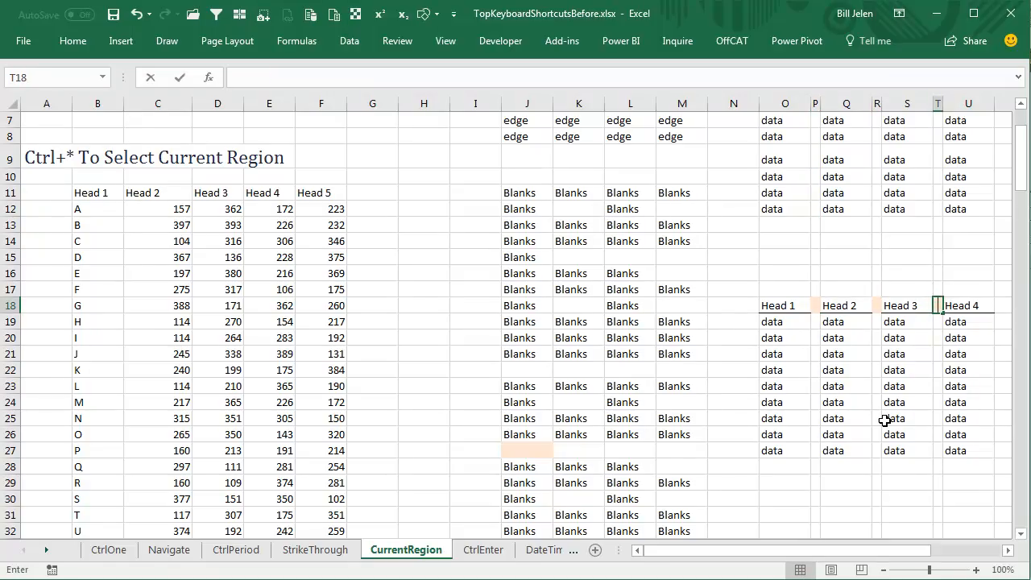
key(Left)
key(Left)
key(Left)
key(Left)
key(Left)
key(ctrl+shift+8)
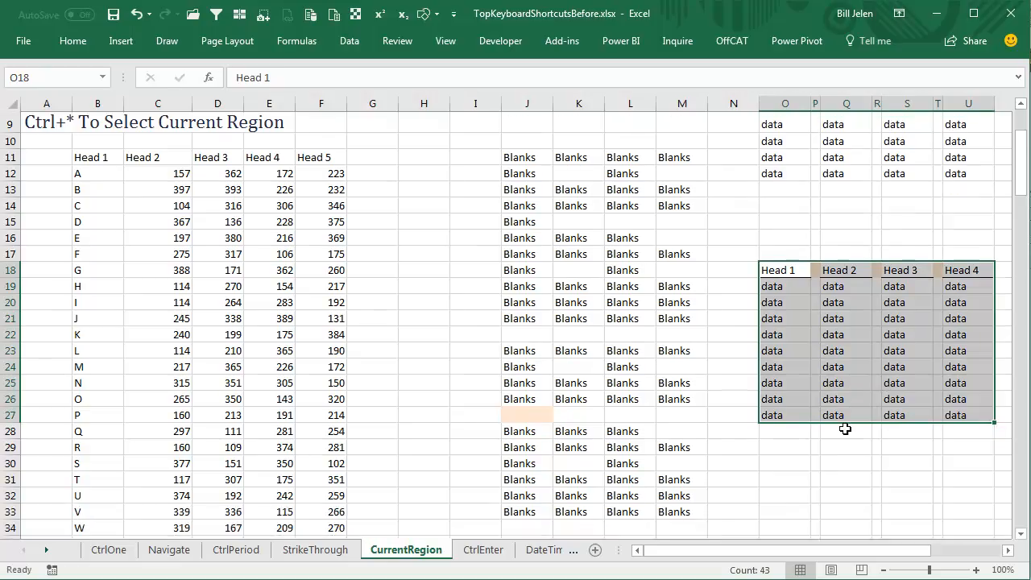
scroll(886, 420, down, 3)
scroll(846, 427, up, 4)
scroll(843, 430, up, 1)
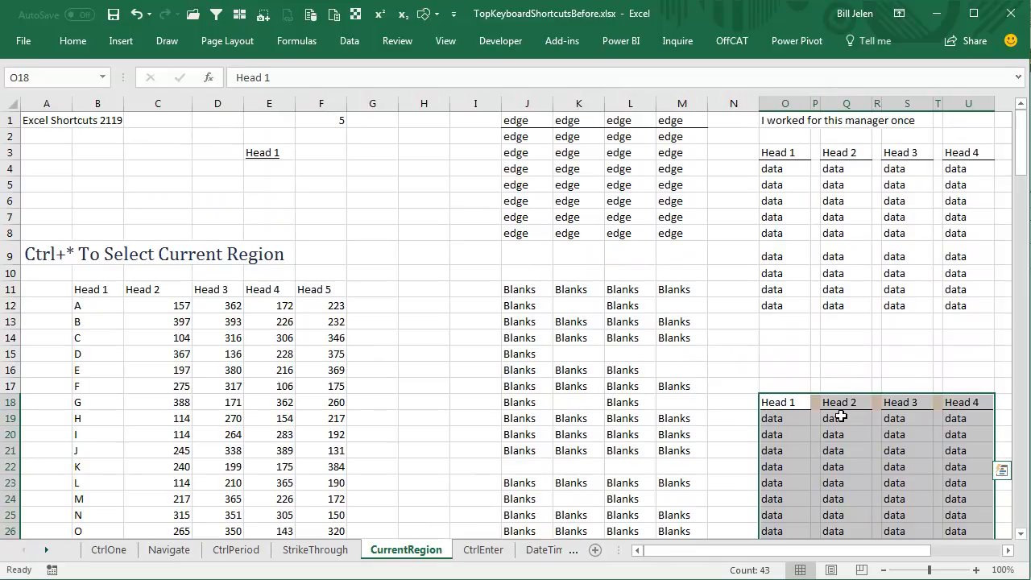
scroll(822, 415, down, 2)
scroll(726, 362, up, 2)
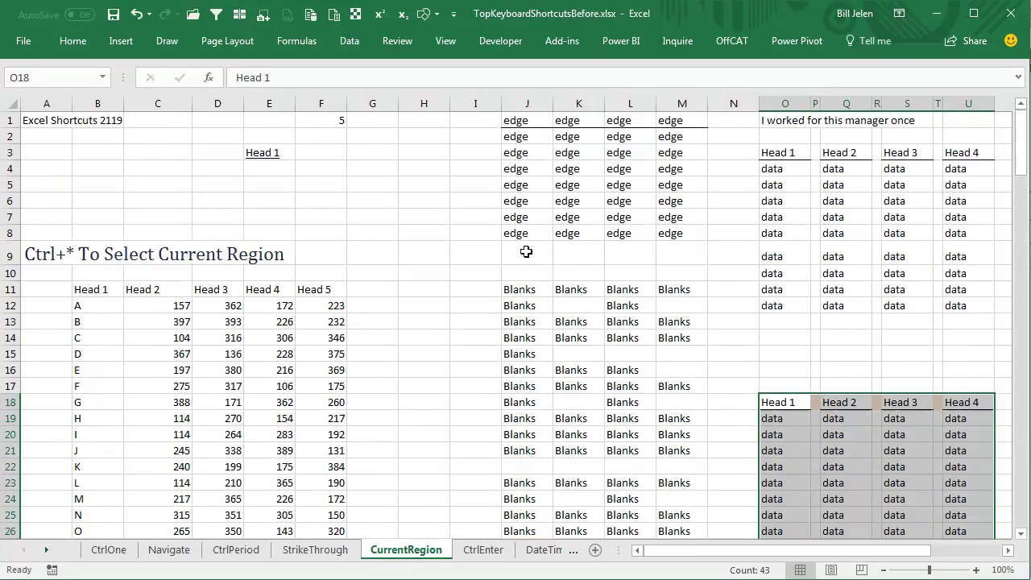
Fill Head 1 in E3 across to H3, producing Head 2 to Head 4
click(266, 153)
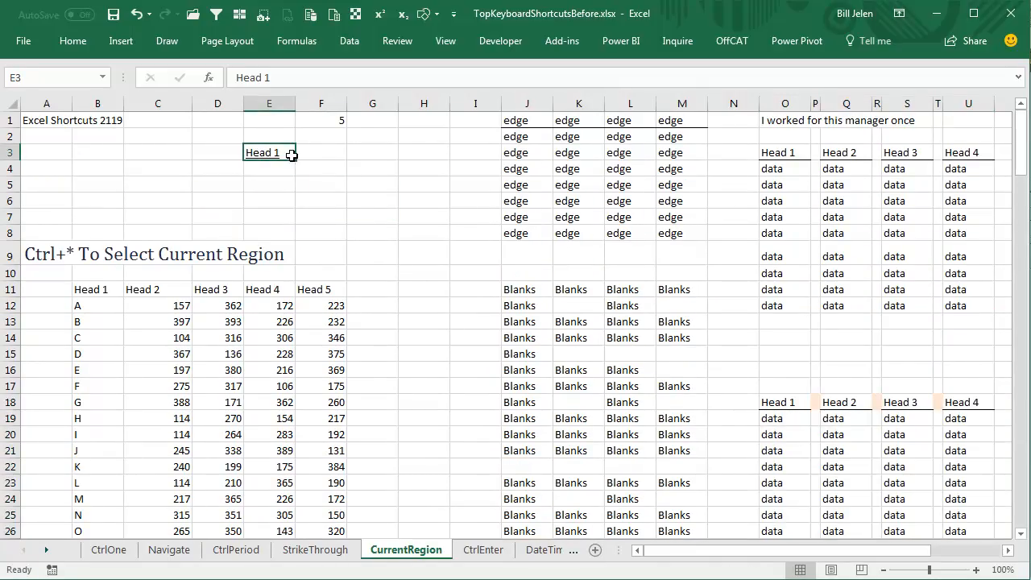
drag(294, 159, 447, 159)
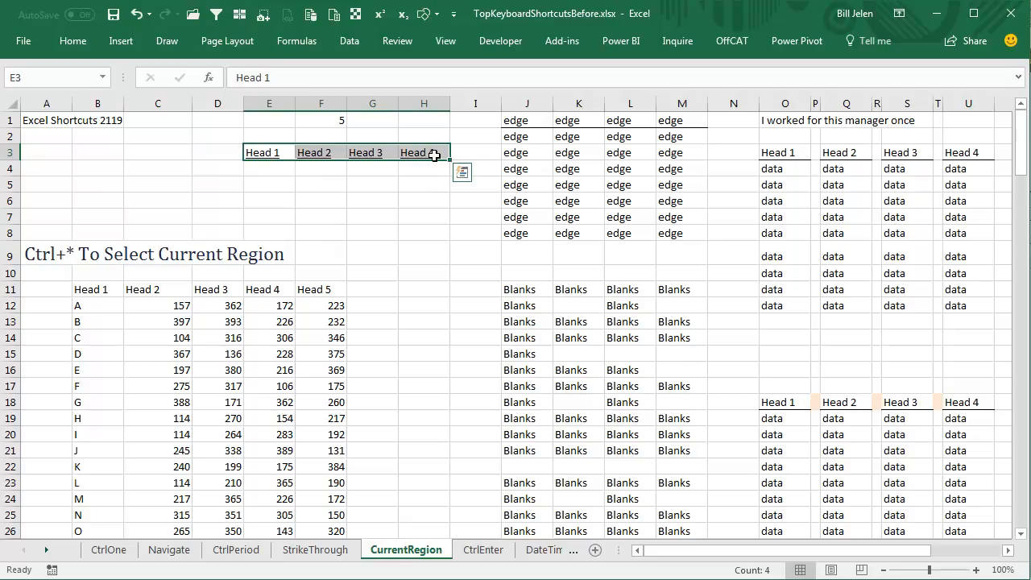
Give E3:H3 a Single Accounting underline through Format Cells
key(ctrl+shift+f)
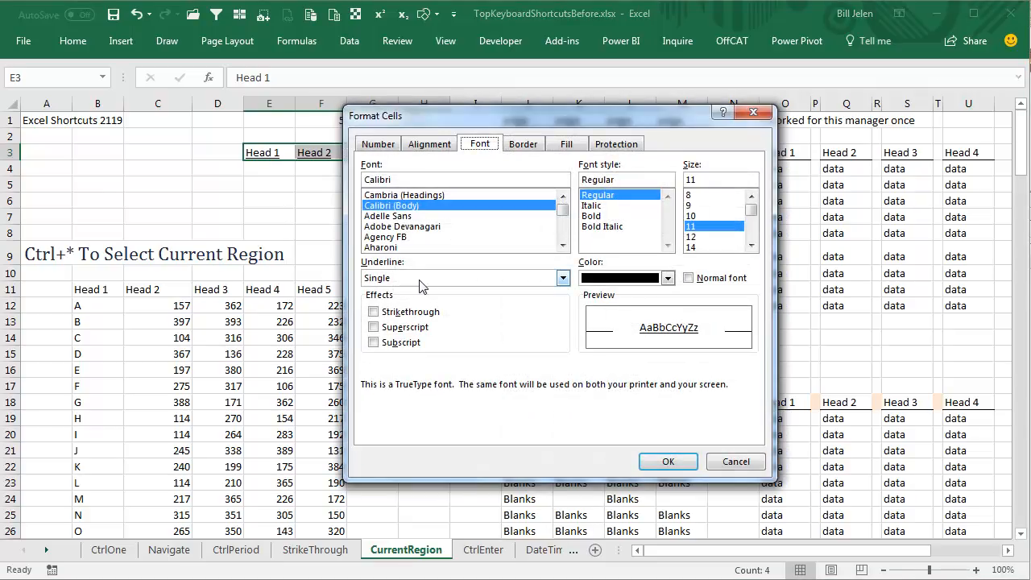
click(561, 278)
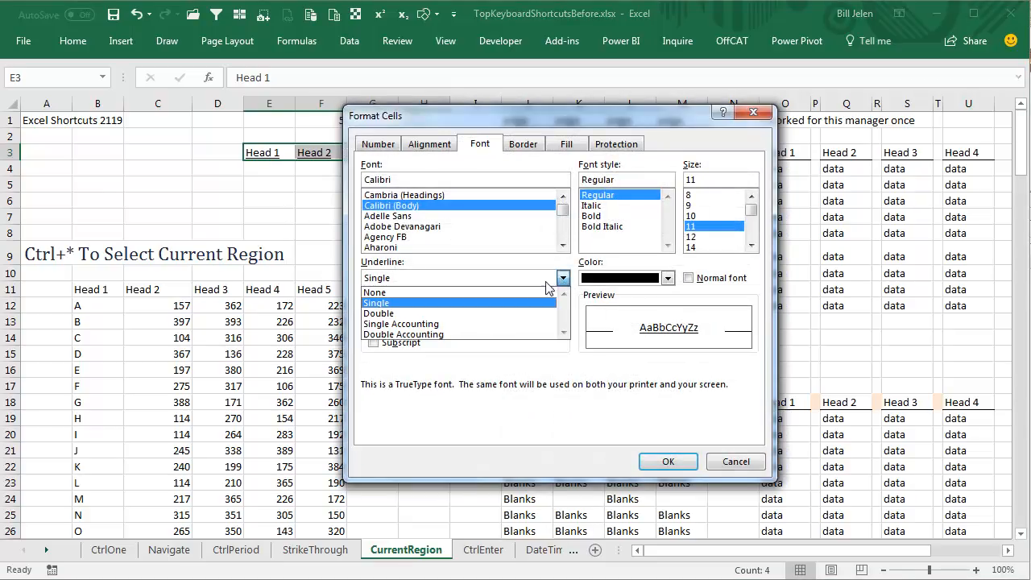
click(423, 324)
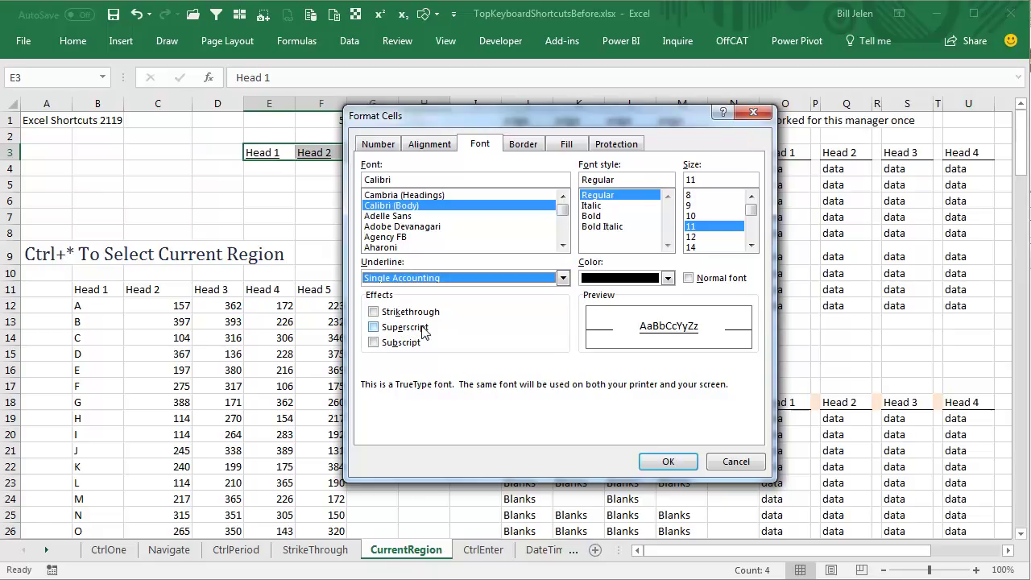
click(668, 461)
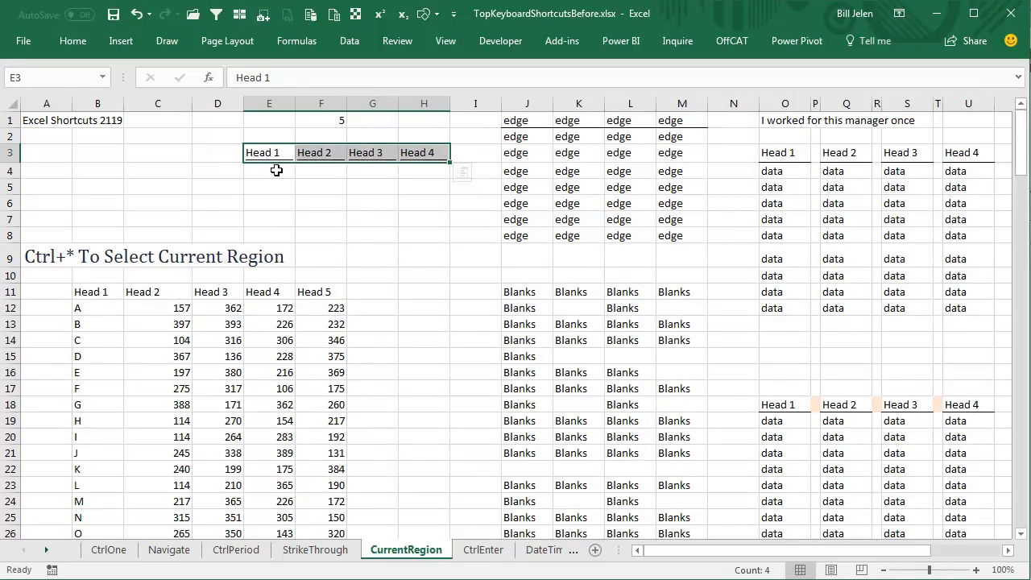
click(270, 187)
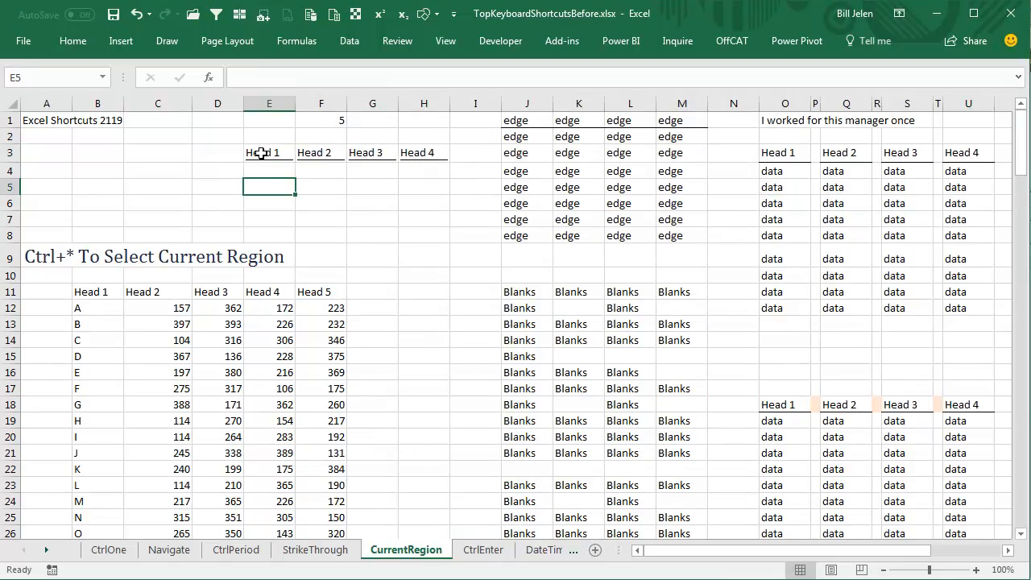